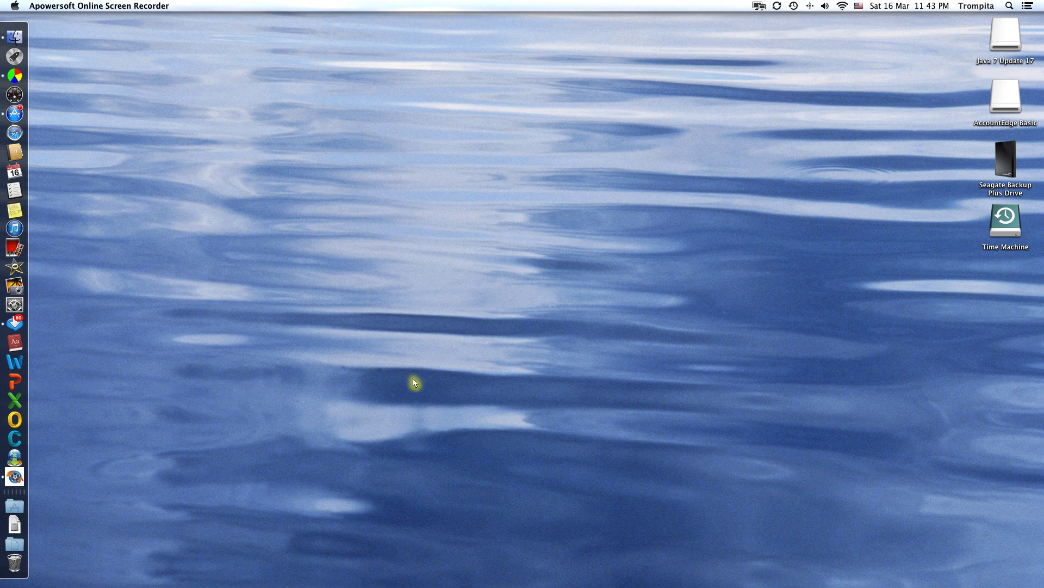
- Launch System Preferences from the Dock
{"action": "left_click", "coordinate": [18, 309]}
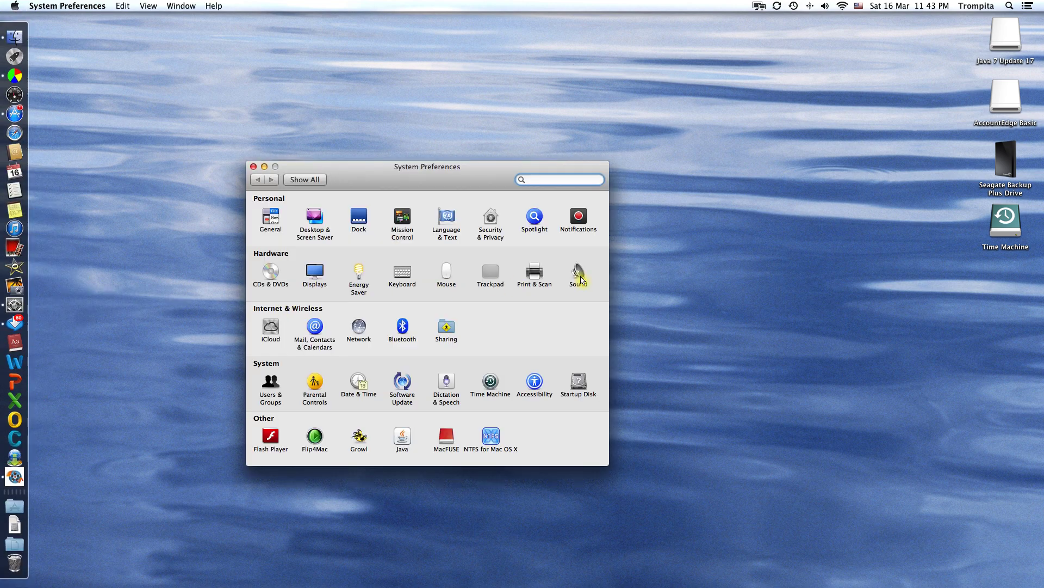
- In Sound, choose SAMSUNG HDMI as output, after briefly trying Motorola S10-HD Stereo
{"action": "left_click", "coordinate": [579, 274]}
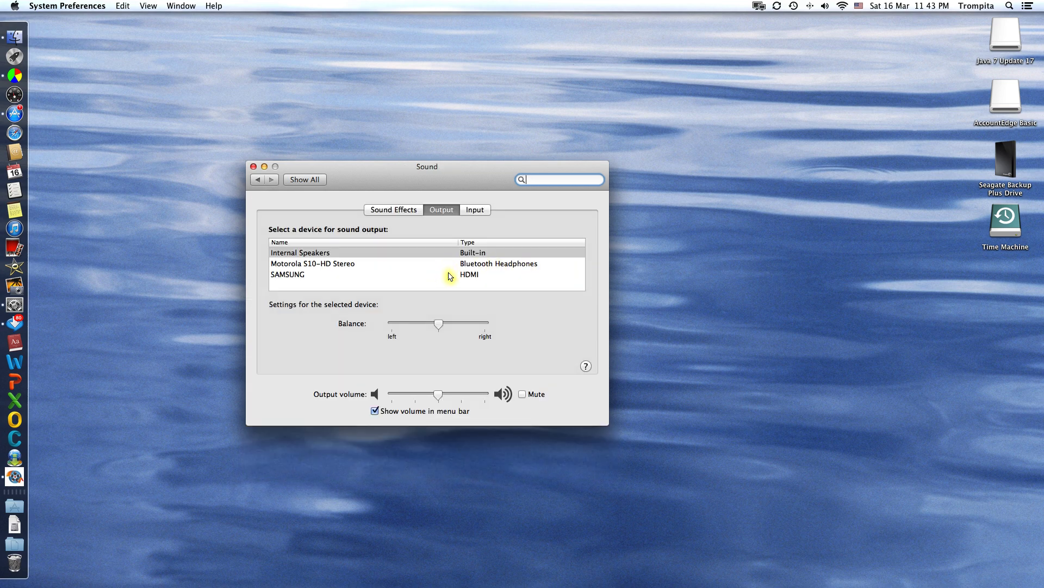
{"action": "left_click", "coordinate": [396, 278]}
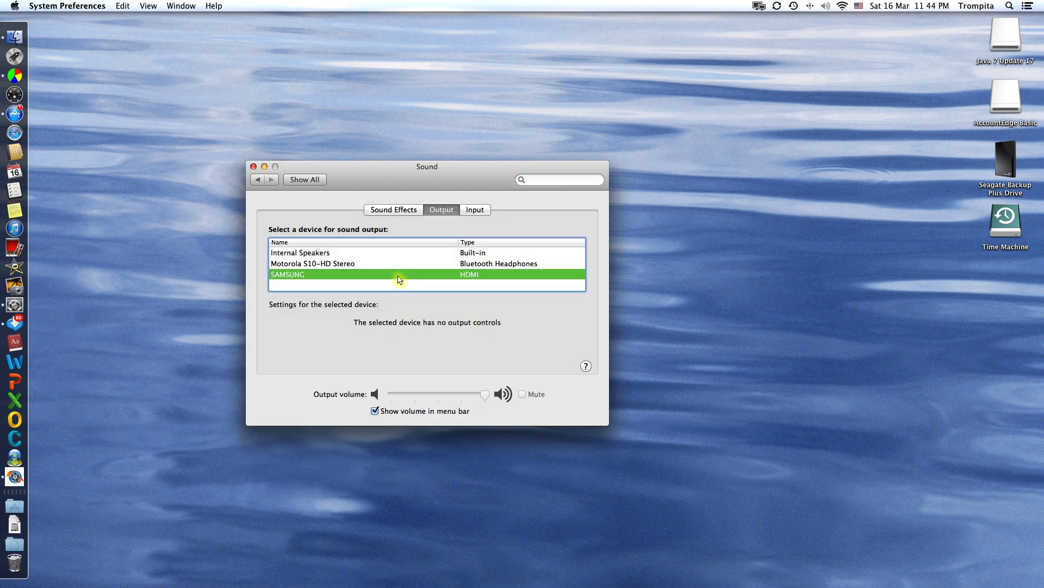
{"action": "left_click", "coordinate": [404, 264]}
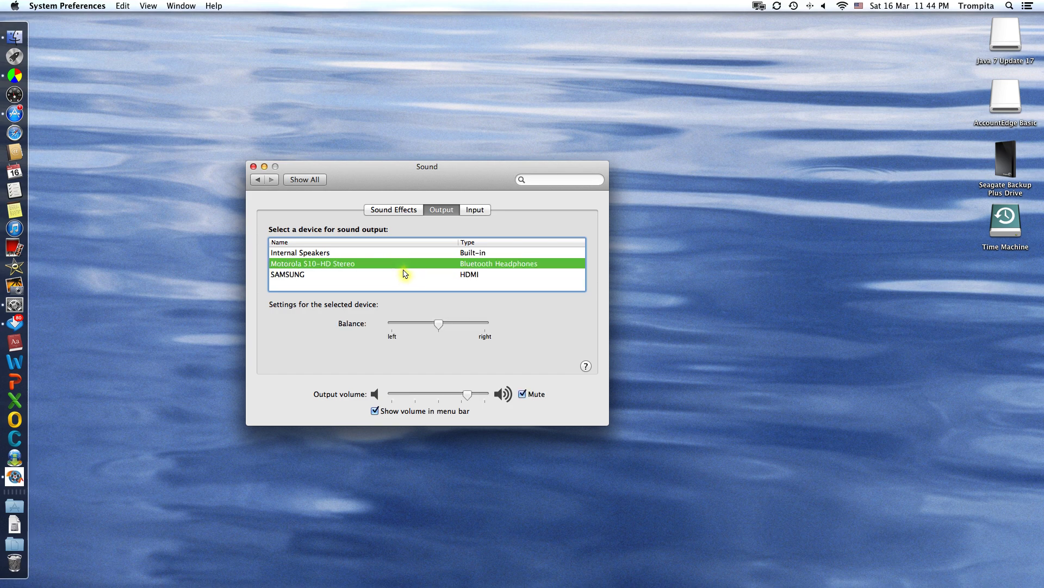
{"action": "left_click", "coordinate": [399, 274]}
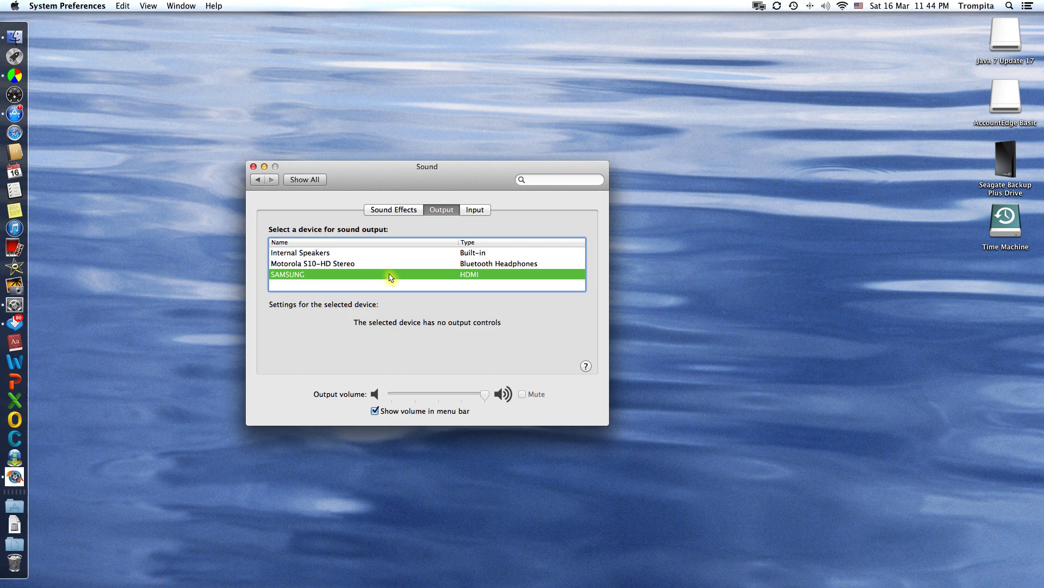